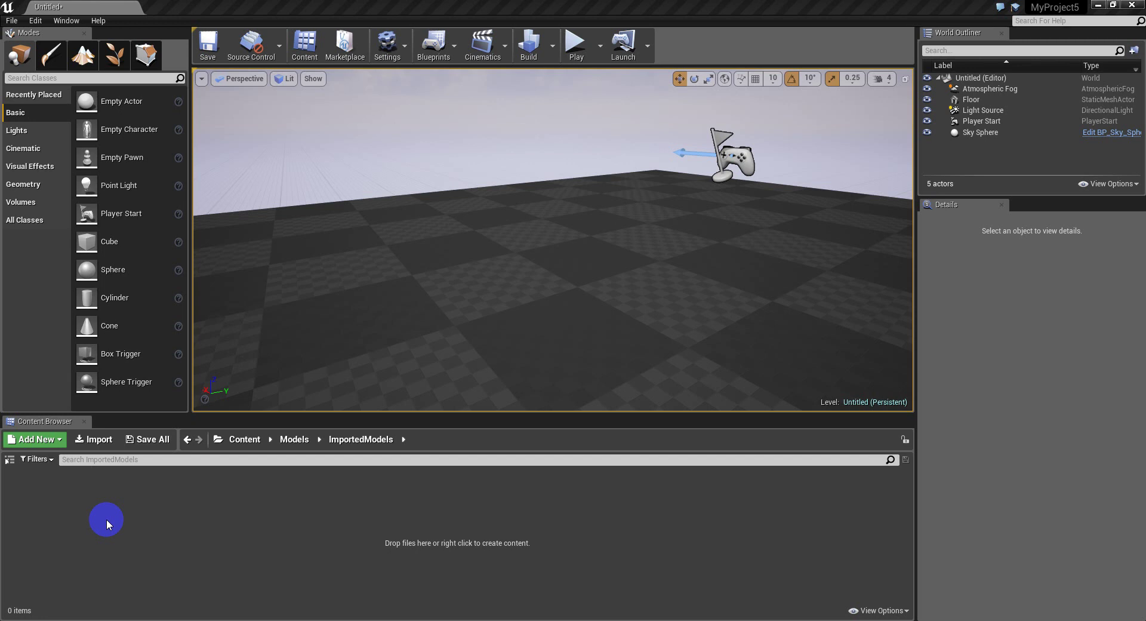
Create a new folder inside ImportedModels, then abandon renaming it
right_click(63, 496)
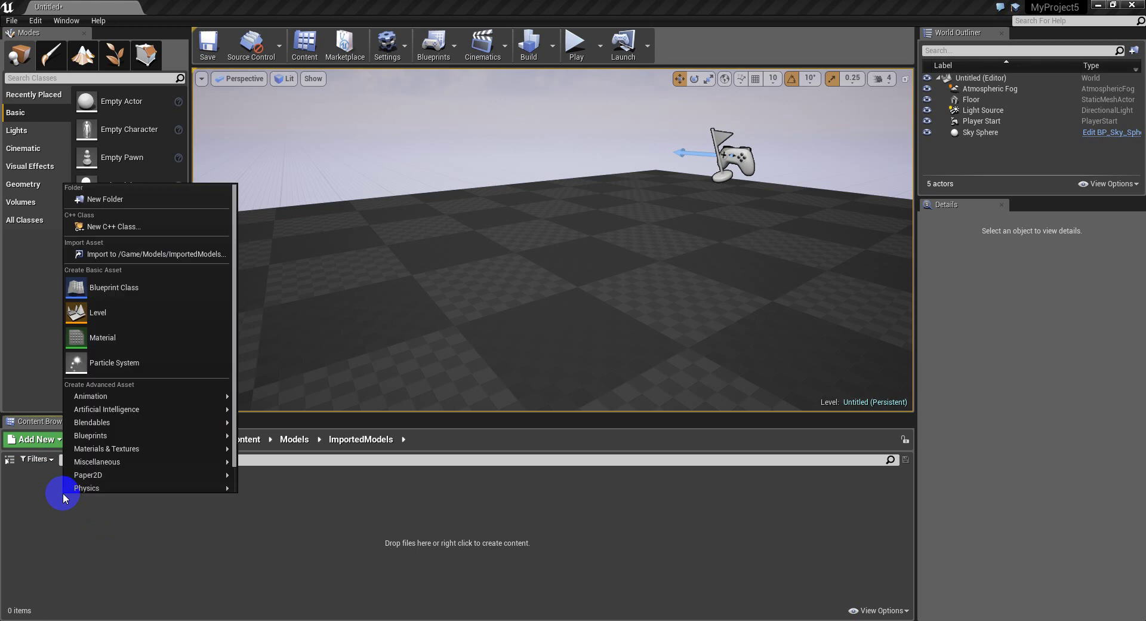
left_click(51, 442)
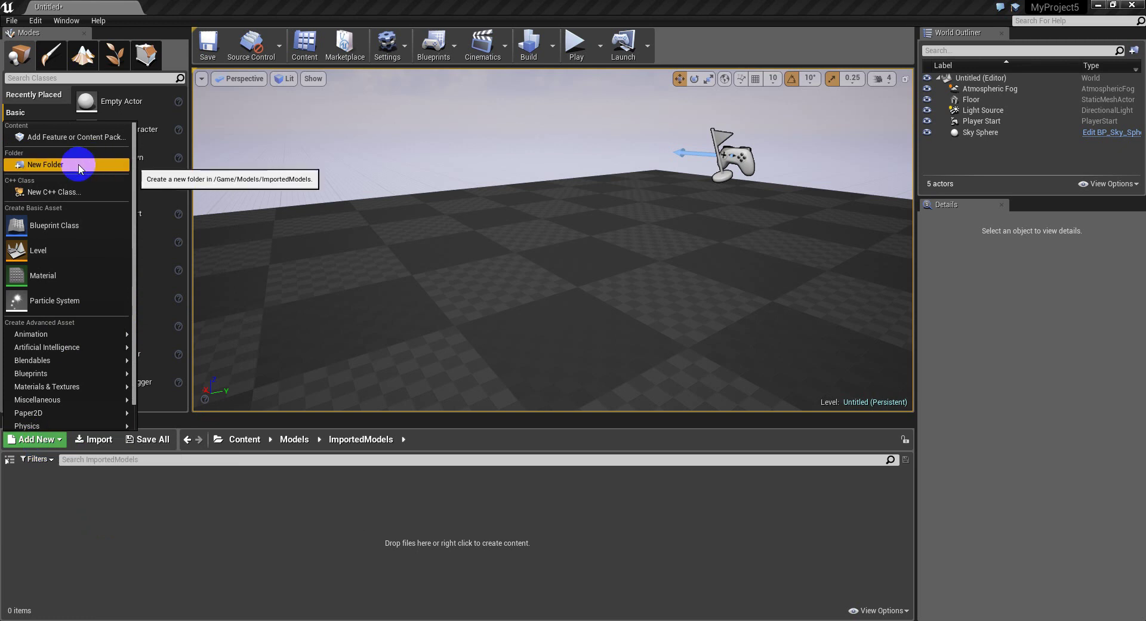
left_click(105, 165)
left_click(284, 462)
type("Im")
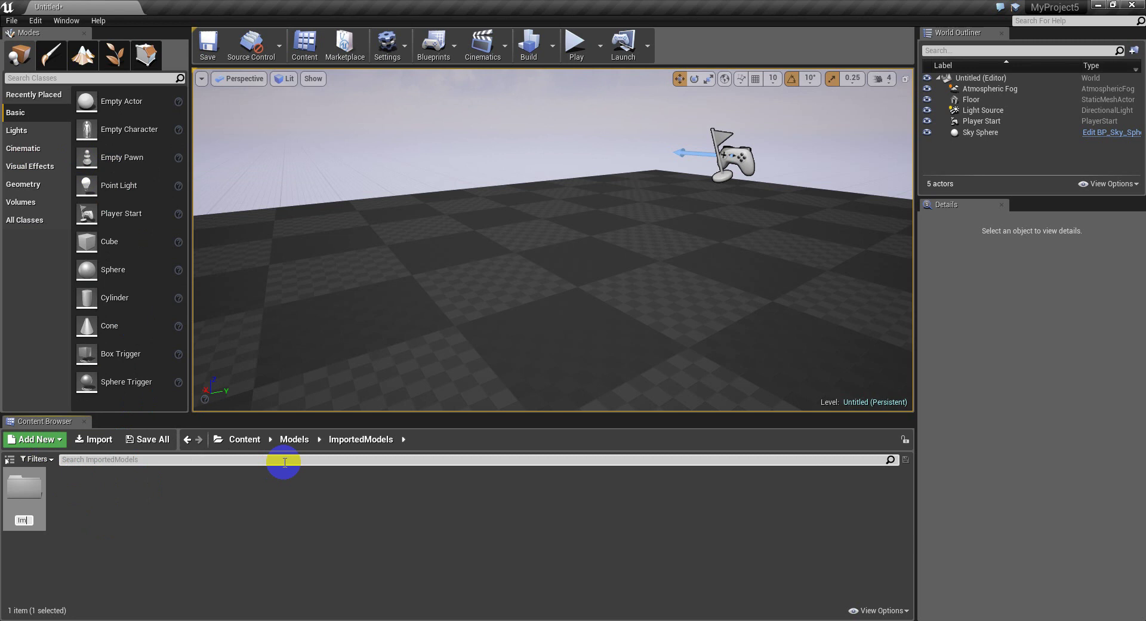
key("BackSpace")
type("mpo")
key("BackSpace")
key("BackSpace")
key("BackSpace")
key("BackSpace")
key("BackSpace")
left_click(128, 583)
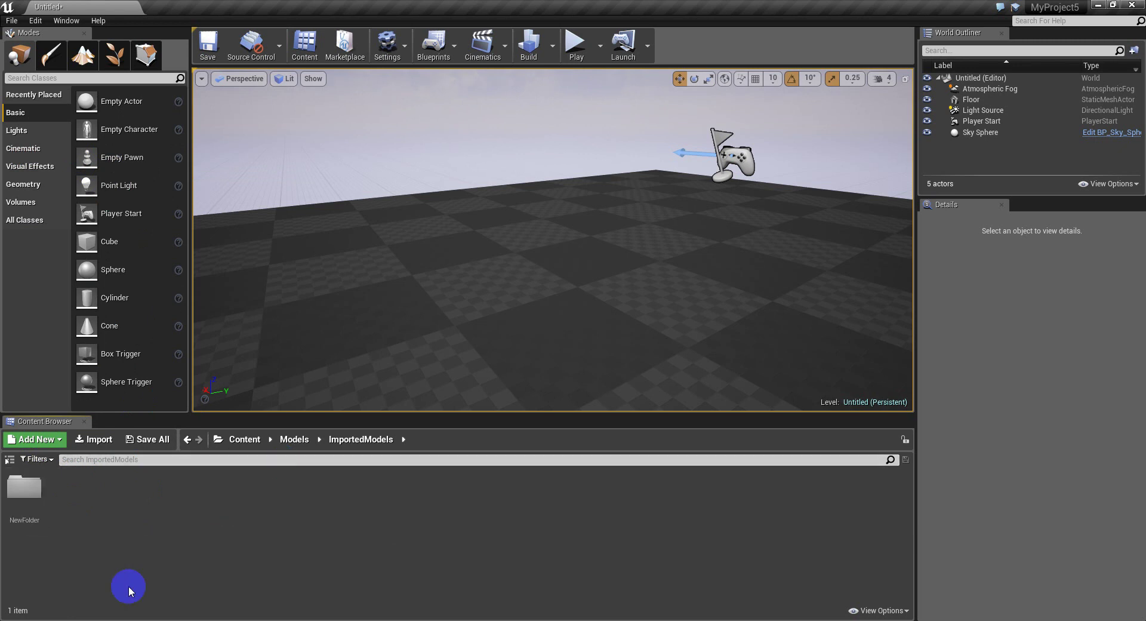
Delete the unwanted NewFolder folder
left_click(35, 482)
key("Delete")
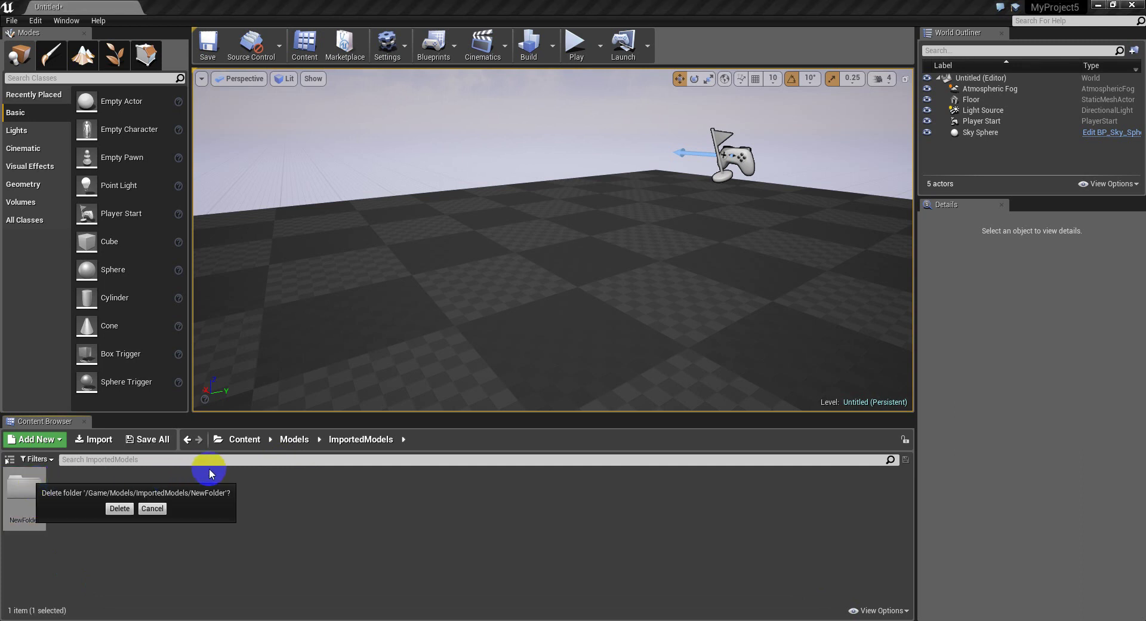
left_click(125, 516)
Return to the ImportedModels folder and bring up its add-content menu at Miscellaneous
left_click(294, 439)
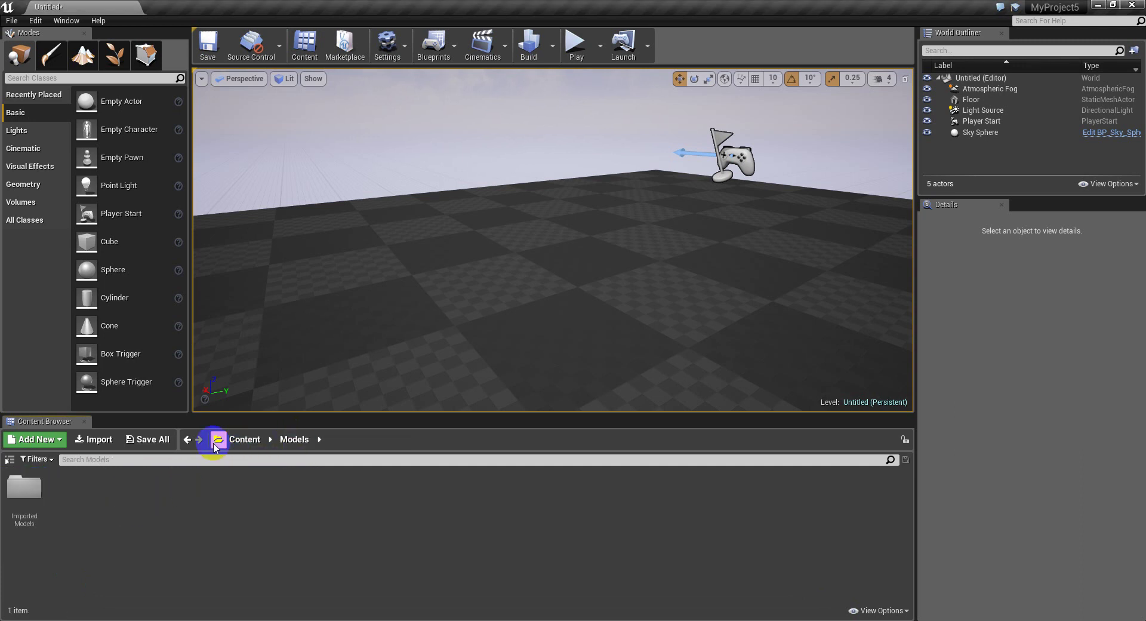
double_click(18, 505)
right_click(200, 511)
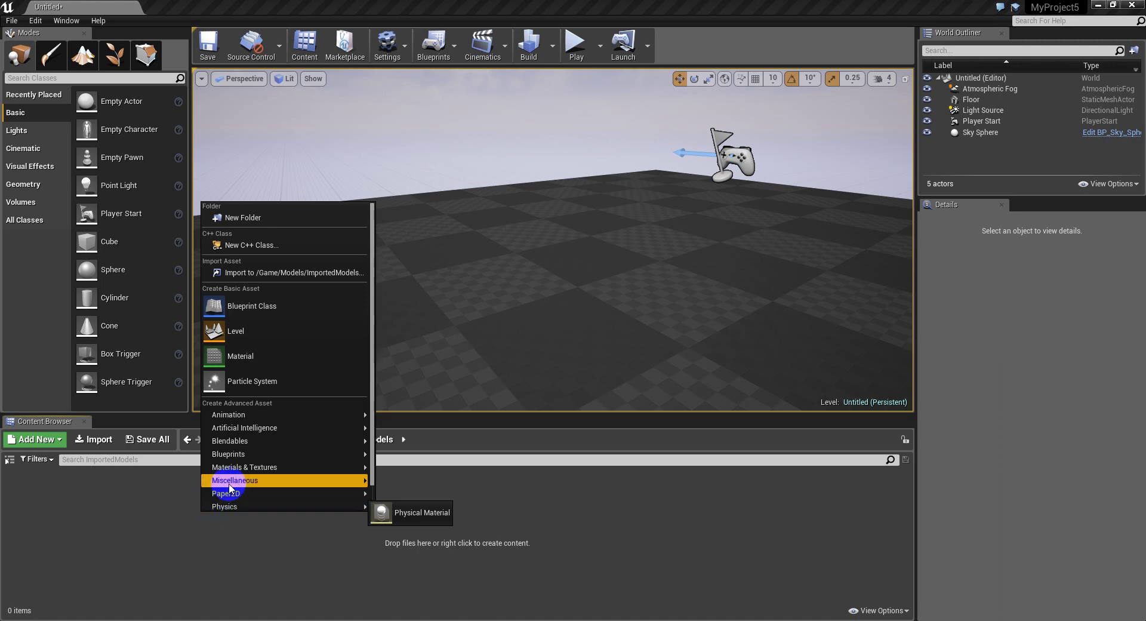
mouse_move(230, 485)
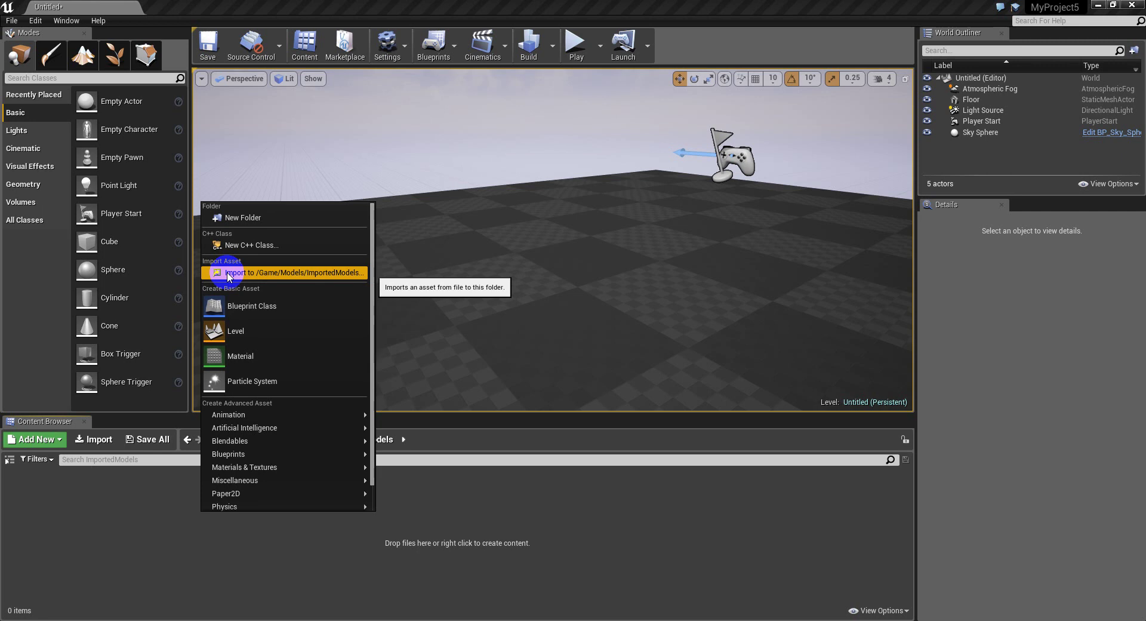
Import crate_mesh.fbx from UE4_Files into /Game/Models/ImportedModels, moving the options window higher
left_click(227, 273)
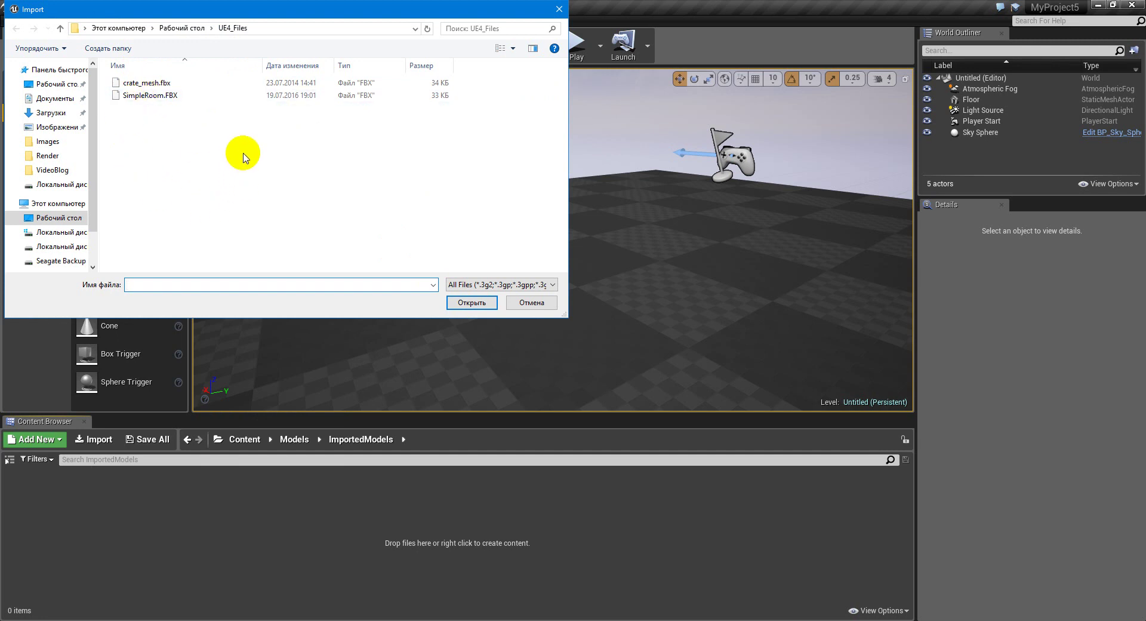
left_click(263, 88)
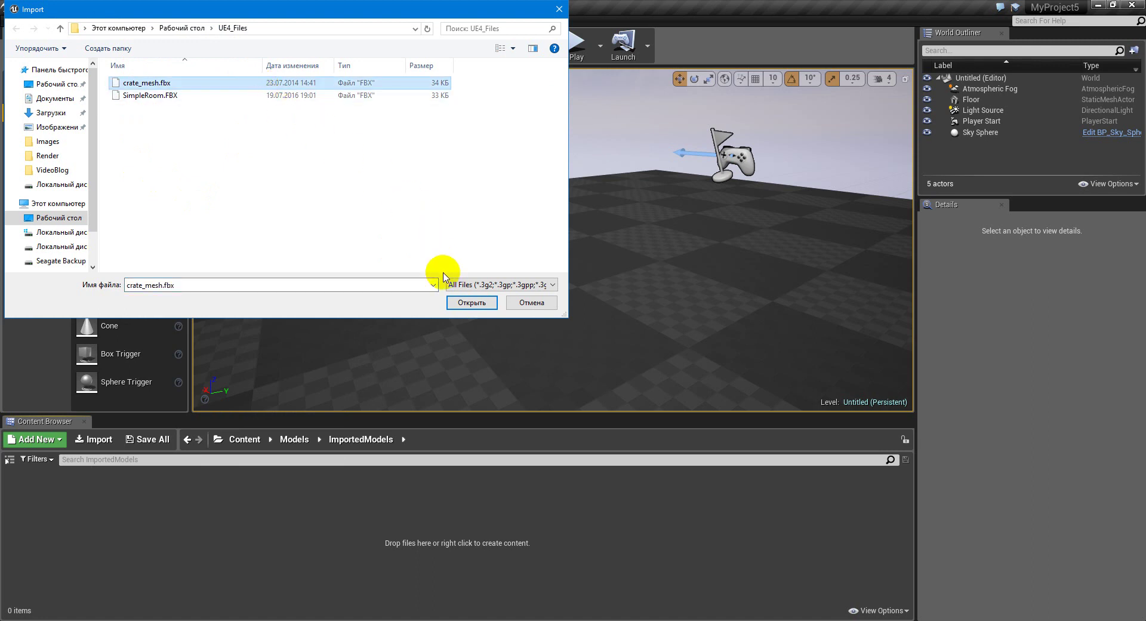
left_click(470, 310)
left_click_drag(558, 272, 560, 144)
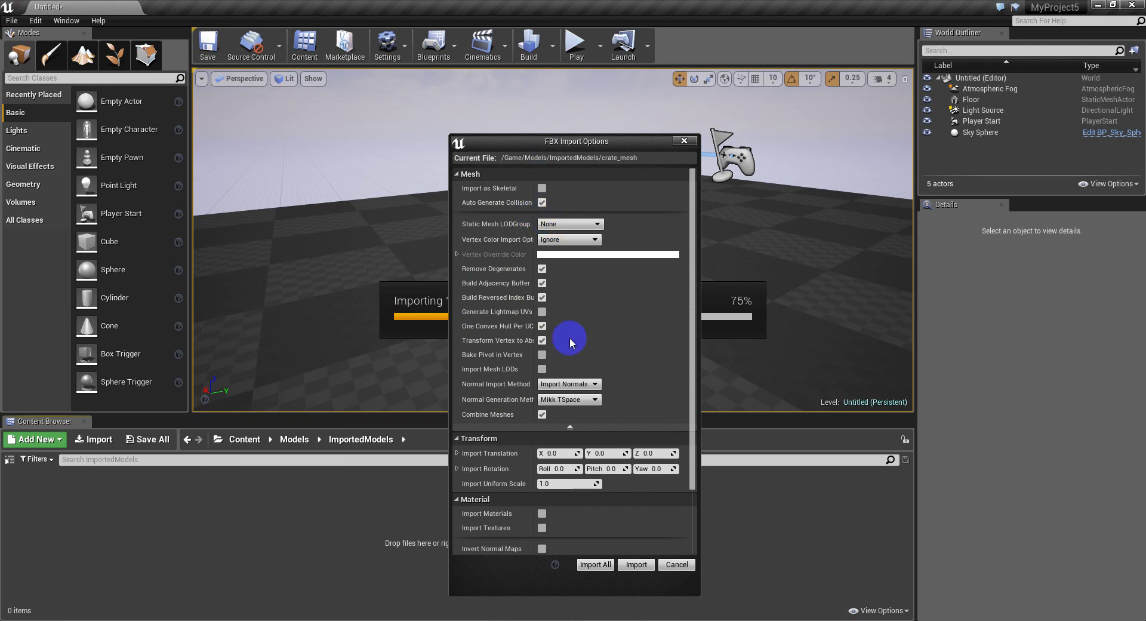
Toggle the Mesh, Material and Transform sections, then import crate_mesh without materials or textures
left_click(571, 428)
left_click(571, 349)
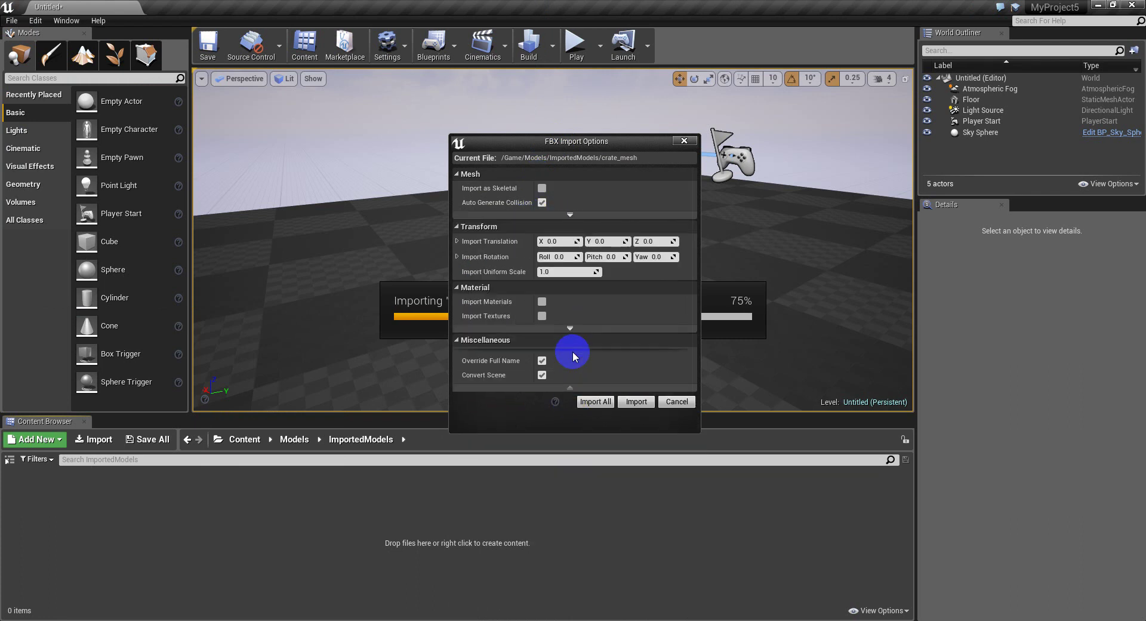
left_click(533, 226)
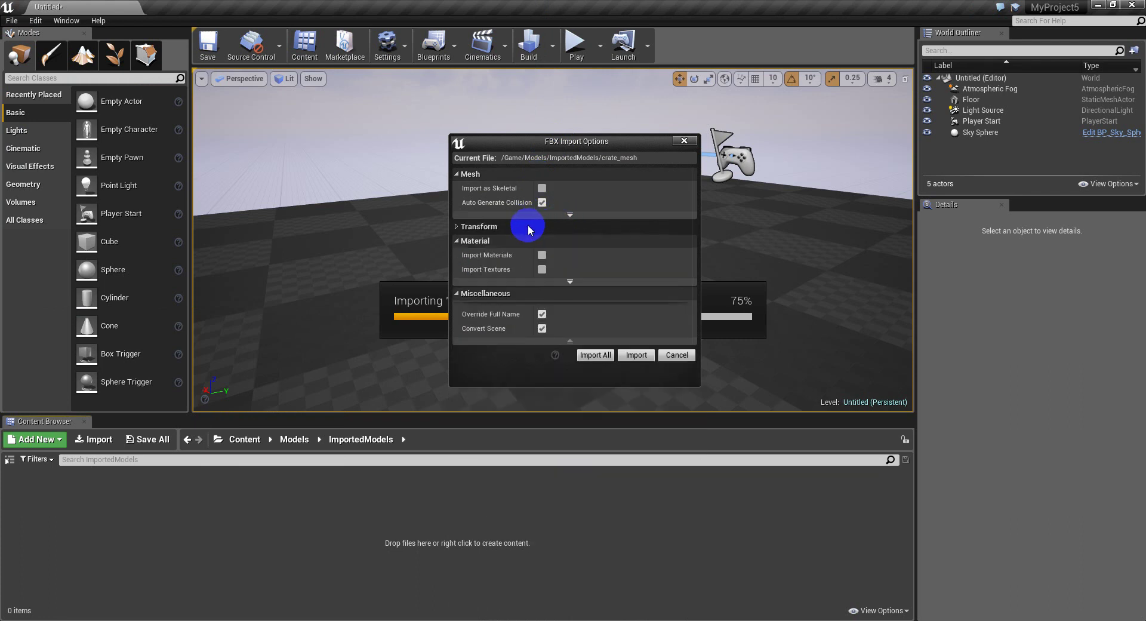
left_click(561, 142)
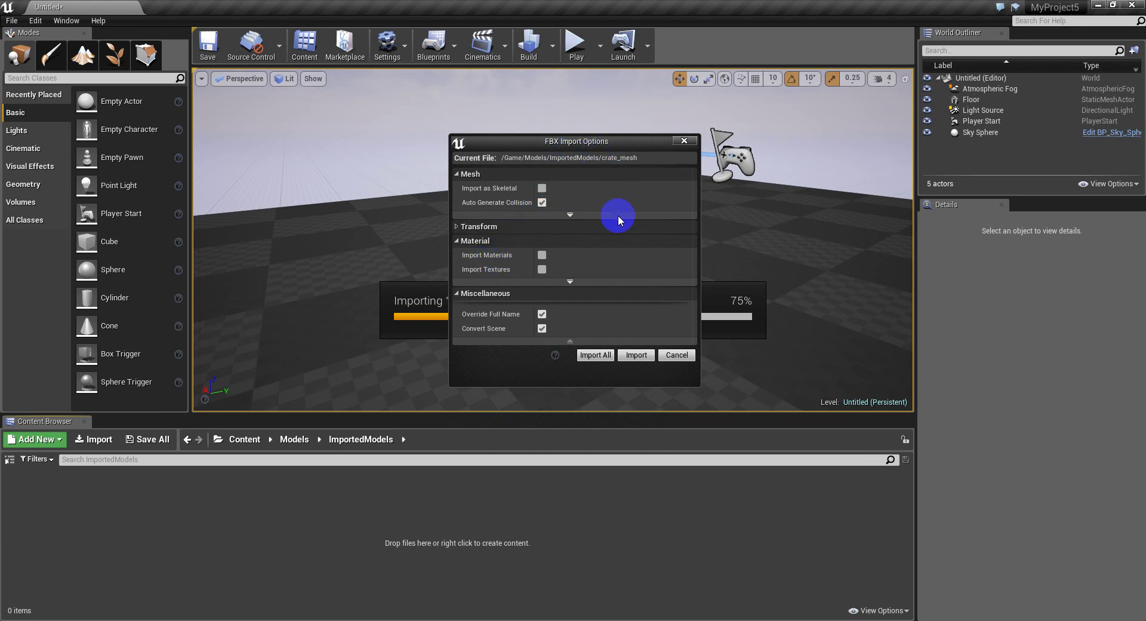
left_click(571, 215)
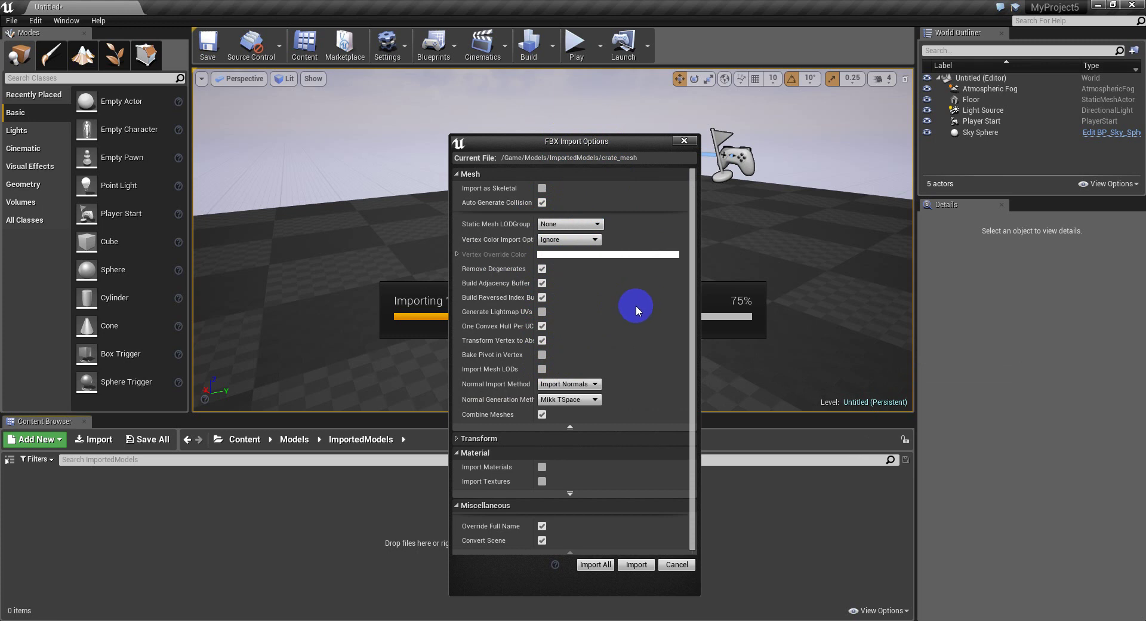
left_click(584, 429)
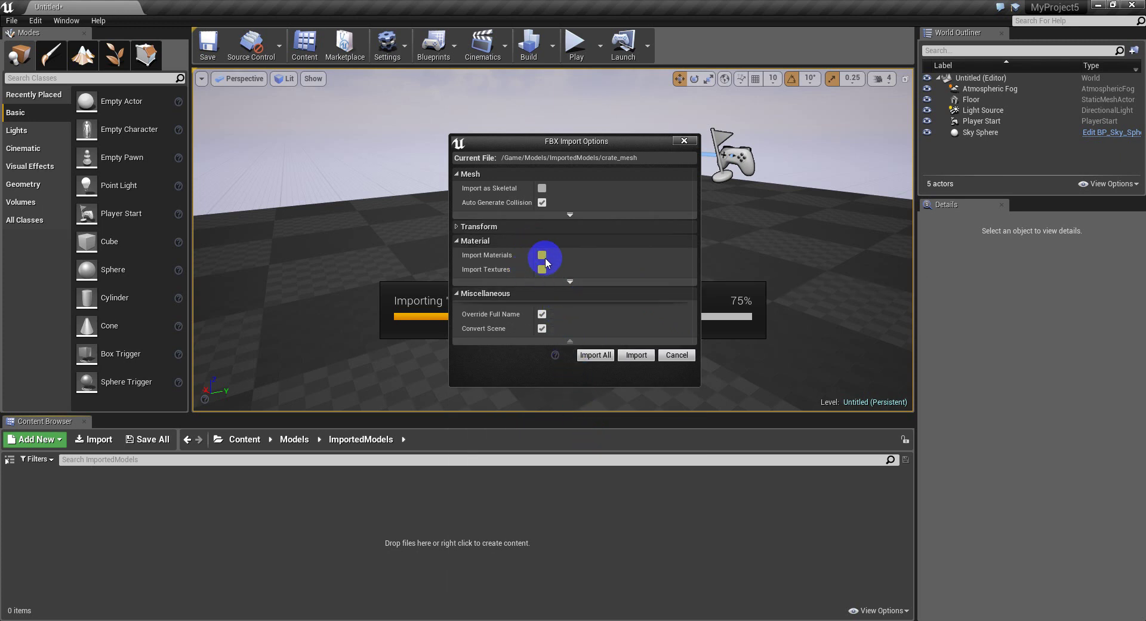
left_click(570, 281)
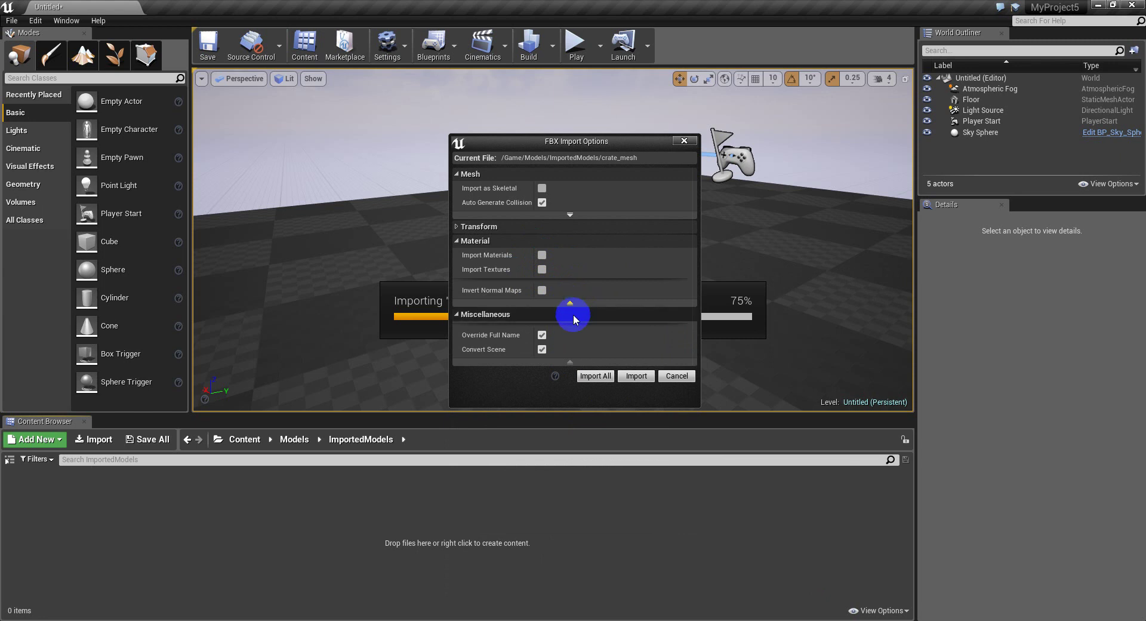
left_click(629, 378)
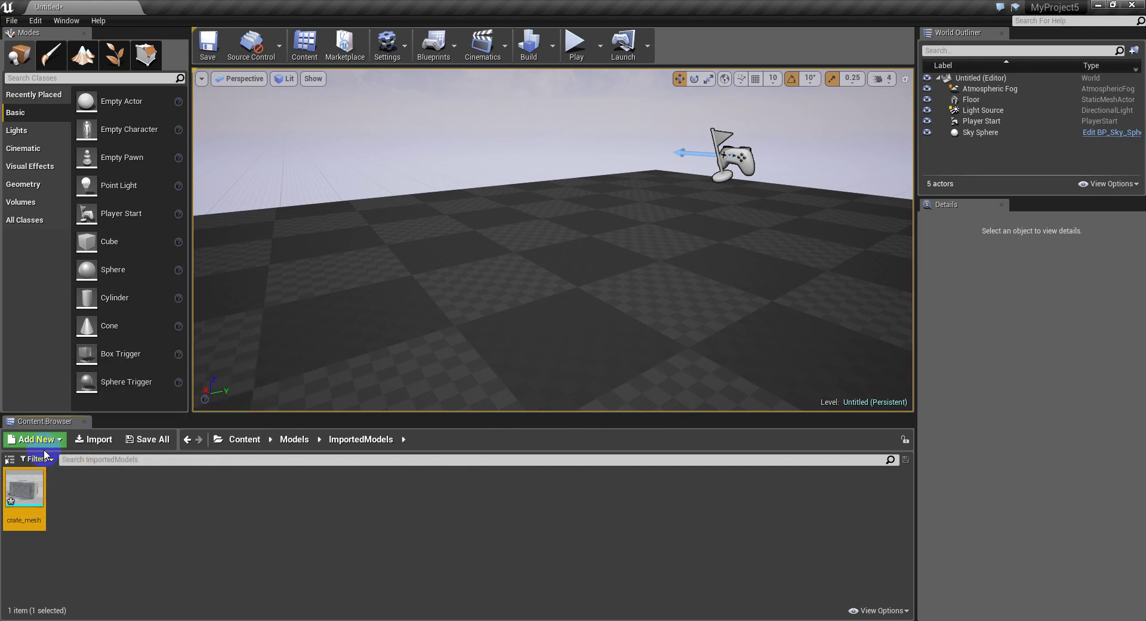
Drop a crate_mesh actor onto the level floor, then open the Import file picker
left_click_drag(27, 489, 592, 273)
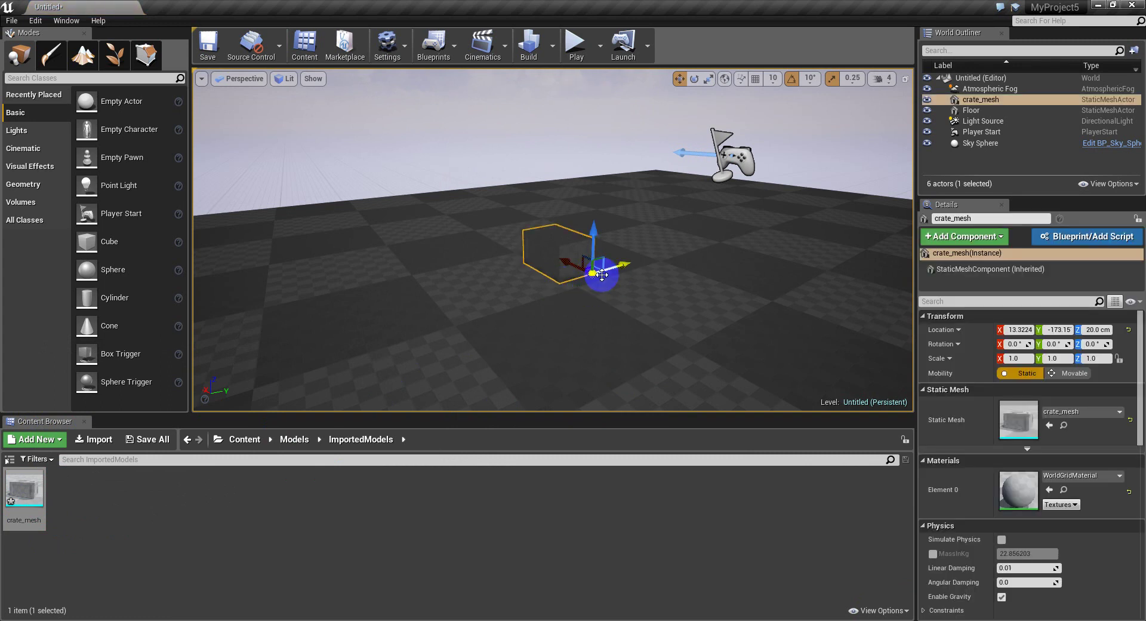
left_click(48, 443)
left_click(100, 472)
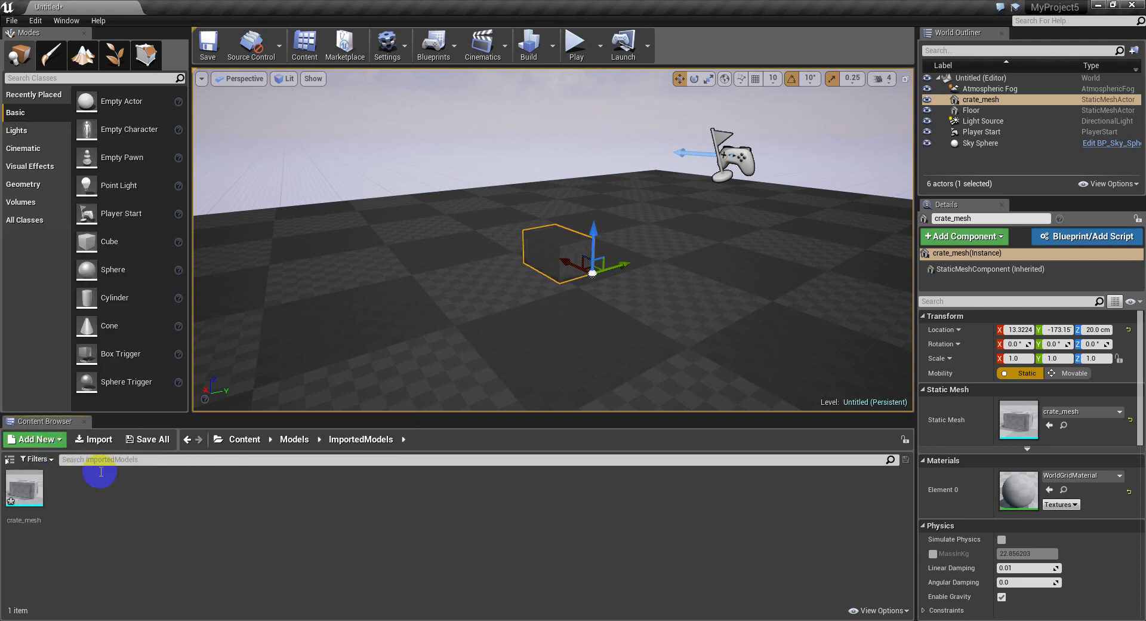
left_click(99, 441)
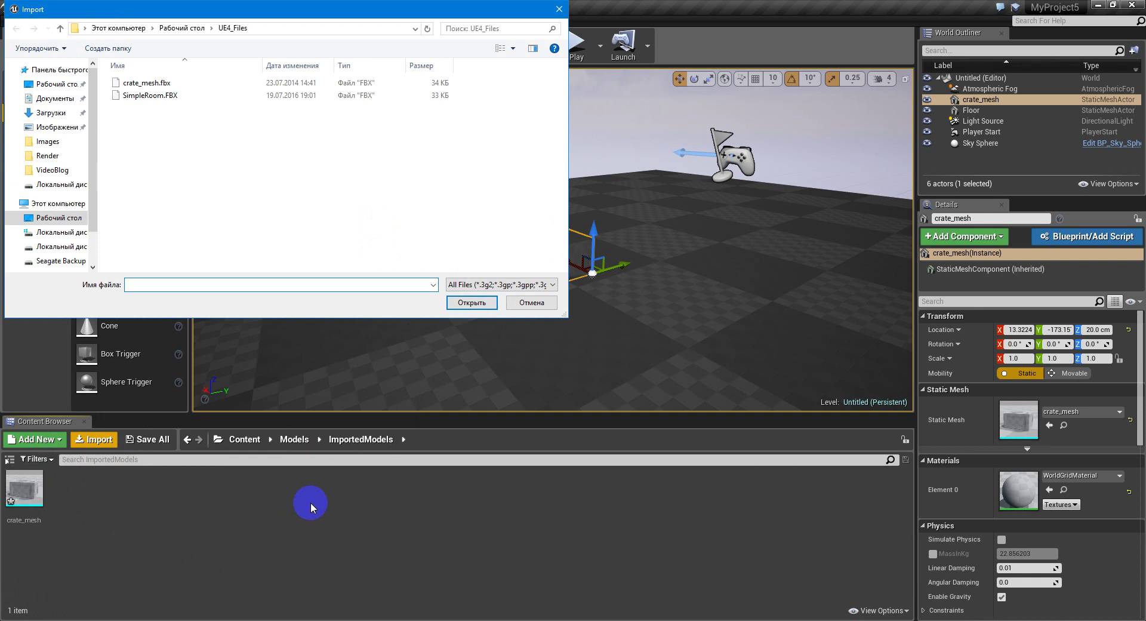
Import crate_mesh.fbx and SimpleRoom.FBX together, overwriting the existing crate_mesh asset
left_click(175, 83)
left_click(173, 94, "shift")
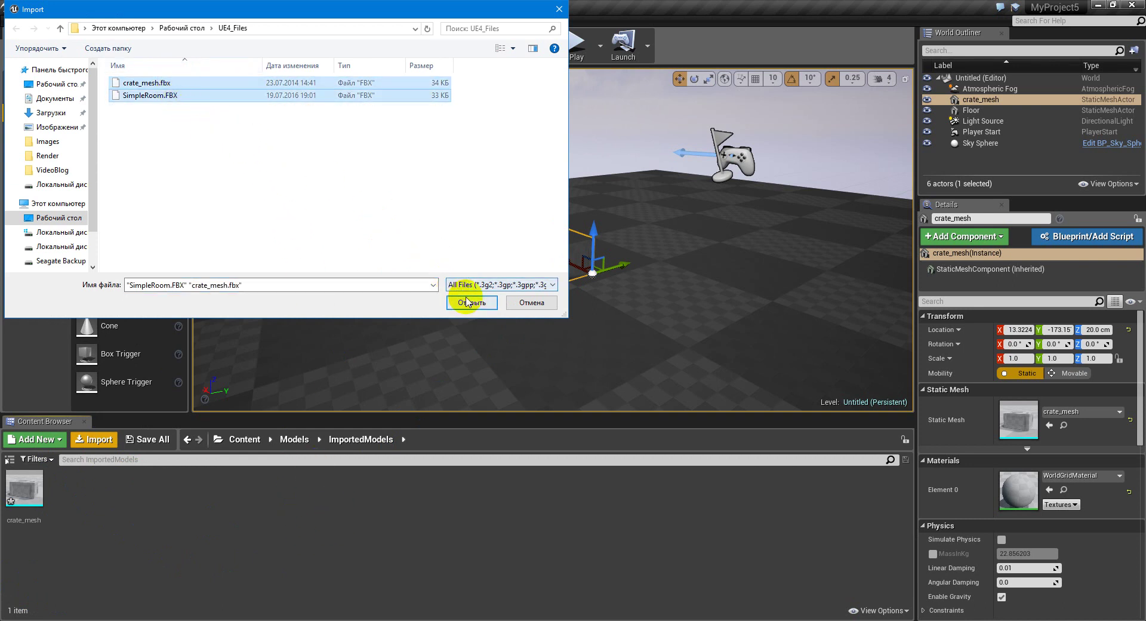
left_click(467, 301)
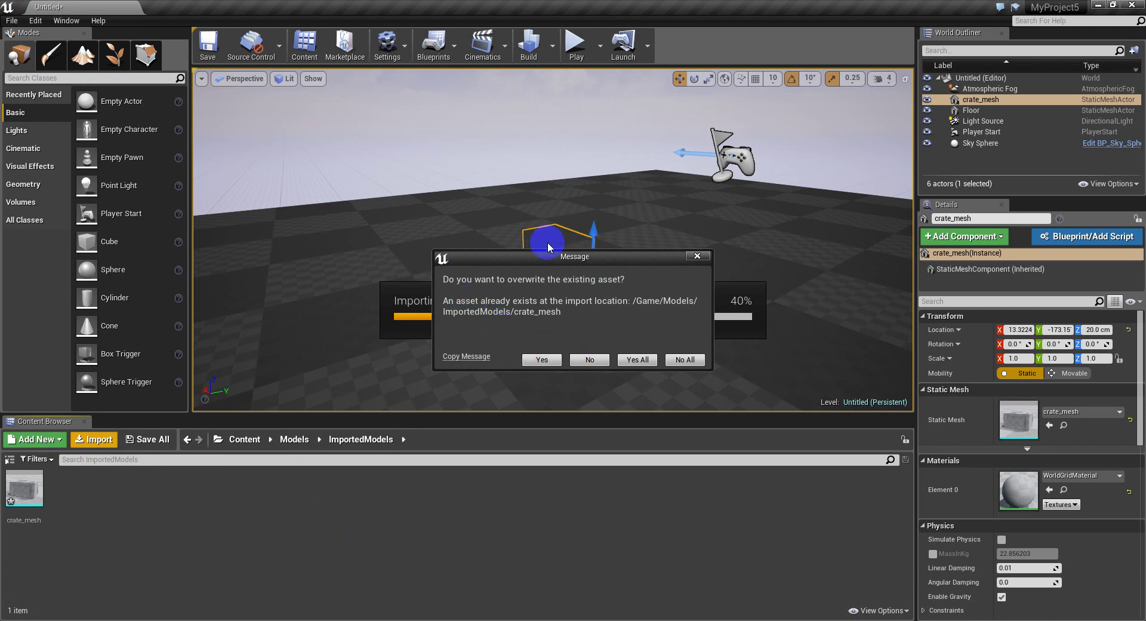
left_click(542, 359)
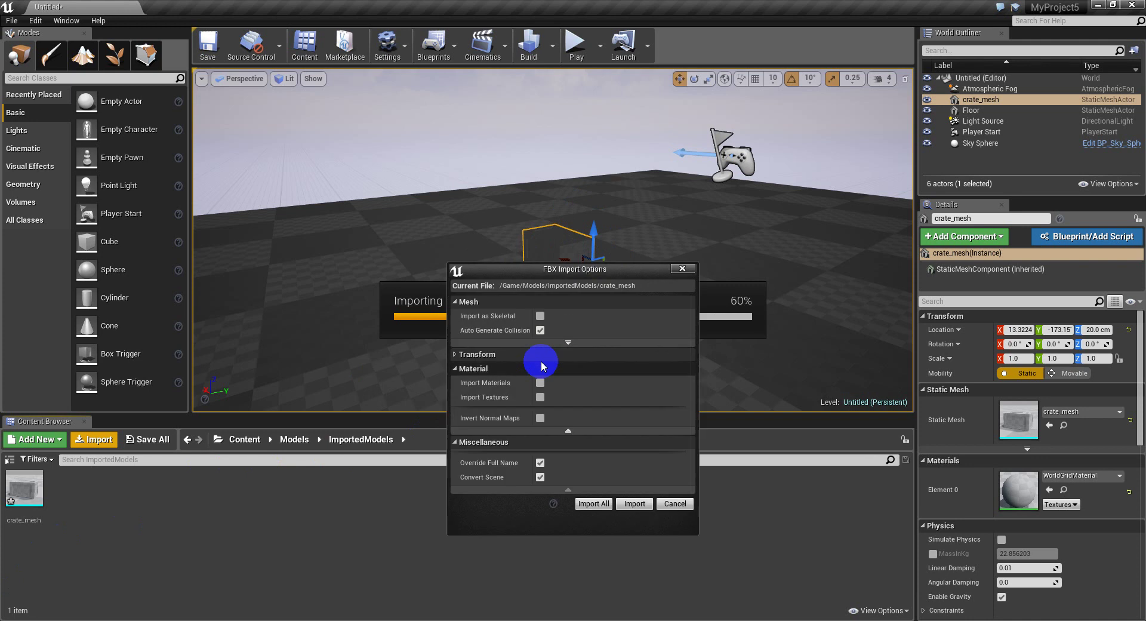
left_click(593, 504)
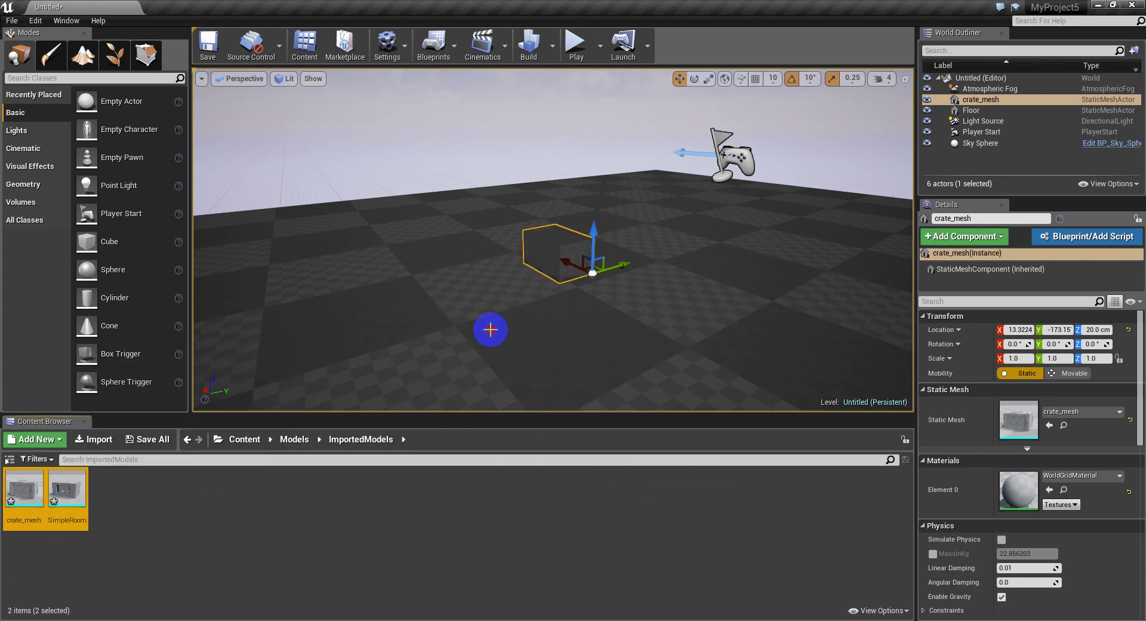
left_click(491, 327)
left_click(542, 247)
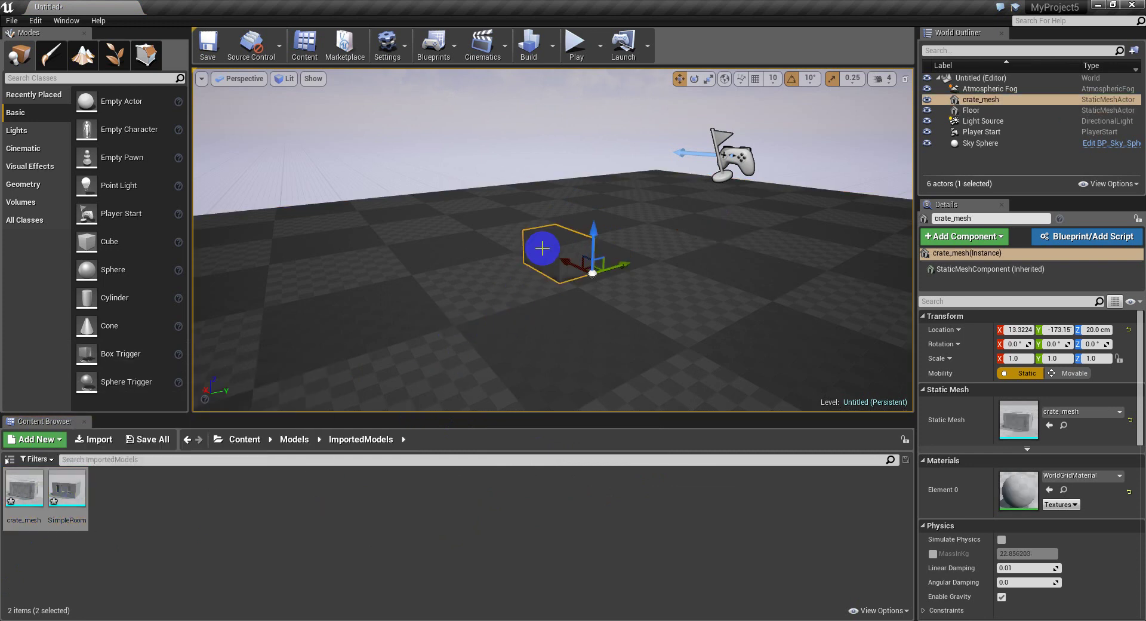